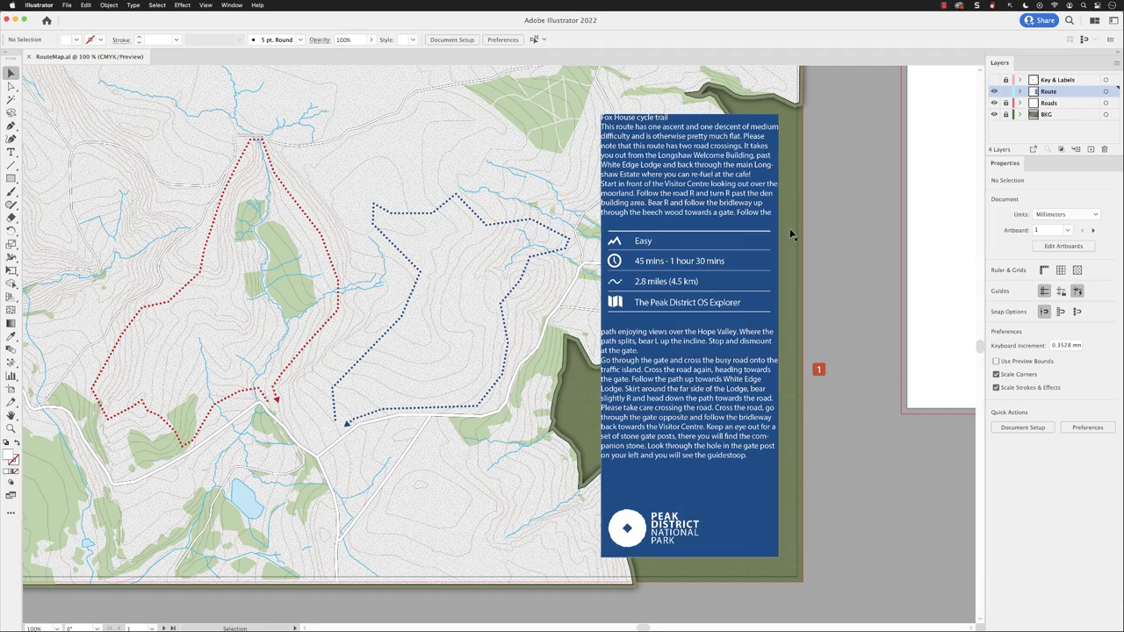
# Open the Character panel from Window > Type and position it beside the blue route info panel
pyautogui.click(232, 5)
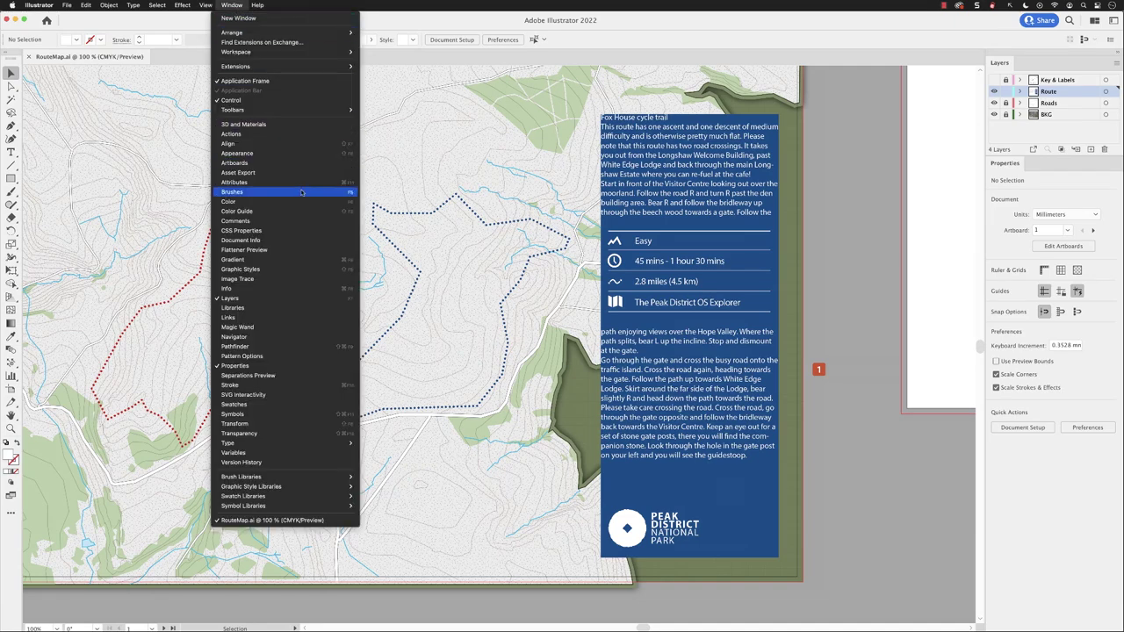
pyautogui.moveTo(304, 444)
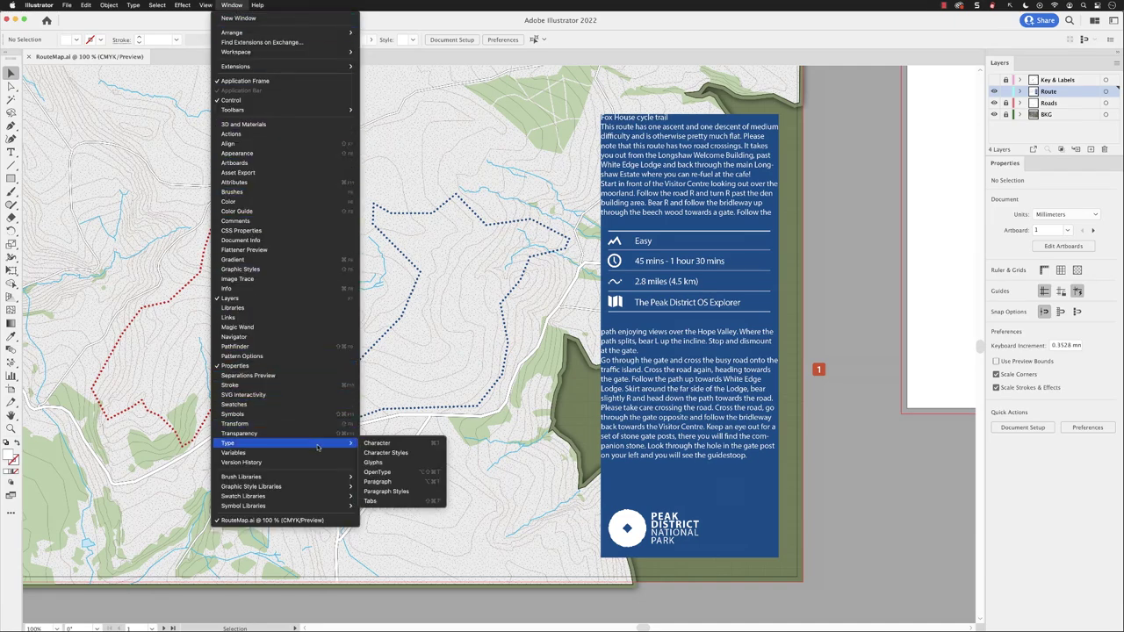
pyautogui.click(409, 446)
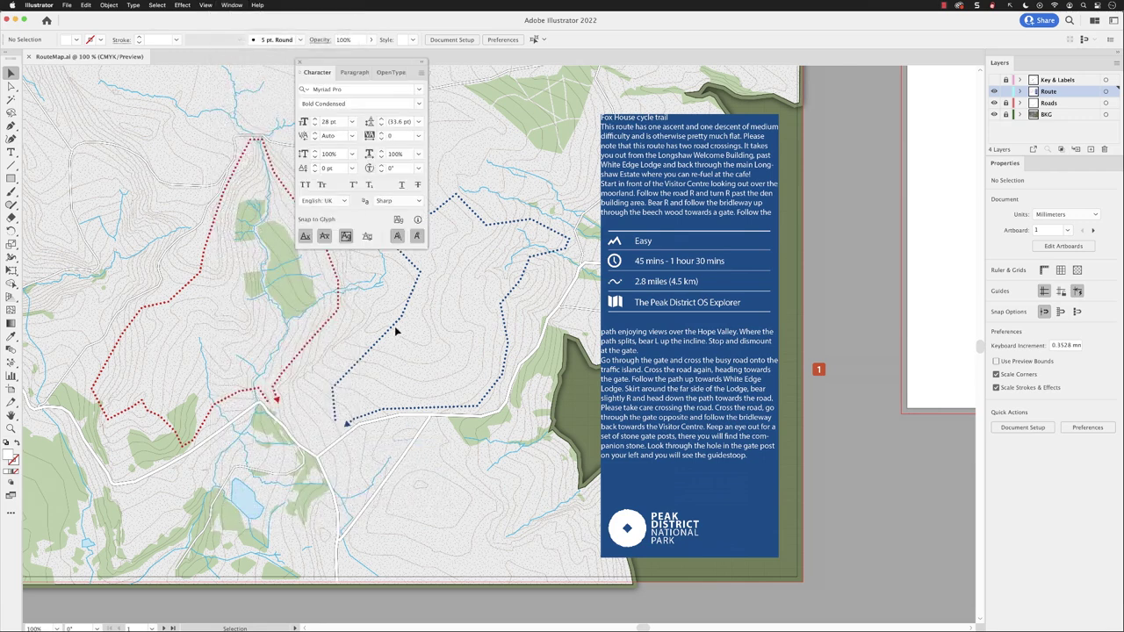
pyautogui.moveTo(345, 63); pyautogui.dragTo(539, 168)
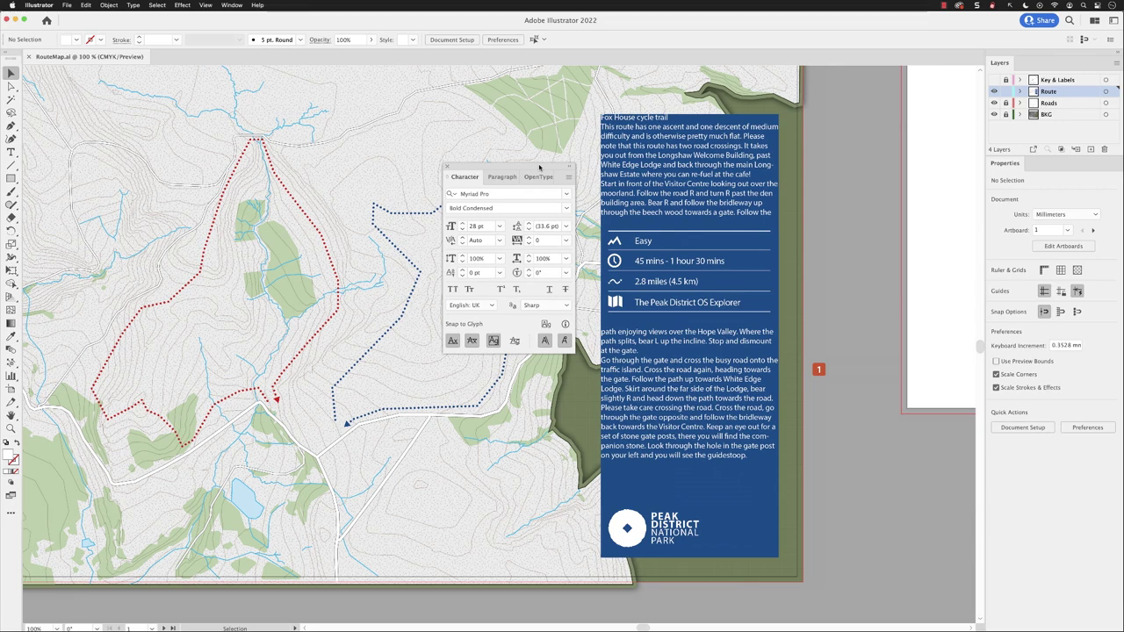
# Split the Paragraph panel out of the group, dock it below Character, and show Character again
pyautogui.click(500, 177)
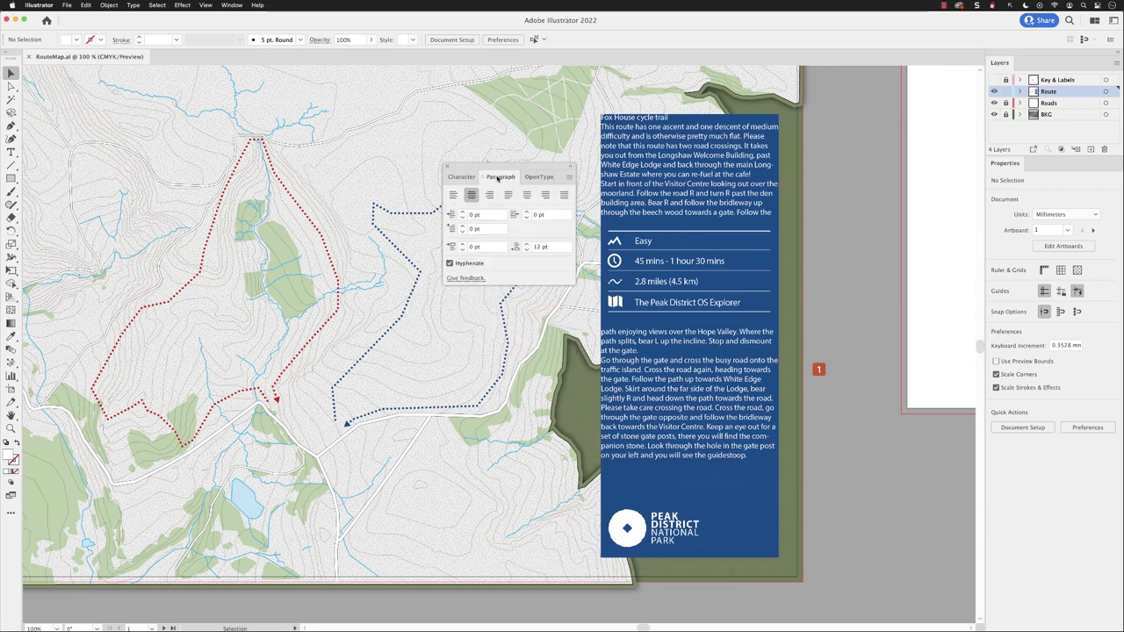
pyautogui.moveTo(497, 179); pyautogui.dragTo(477, 284)
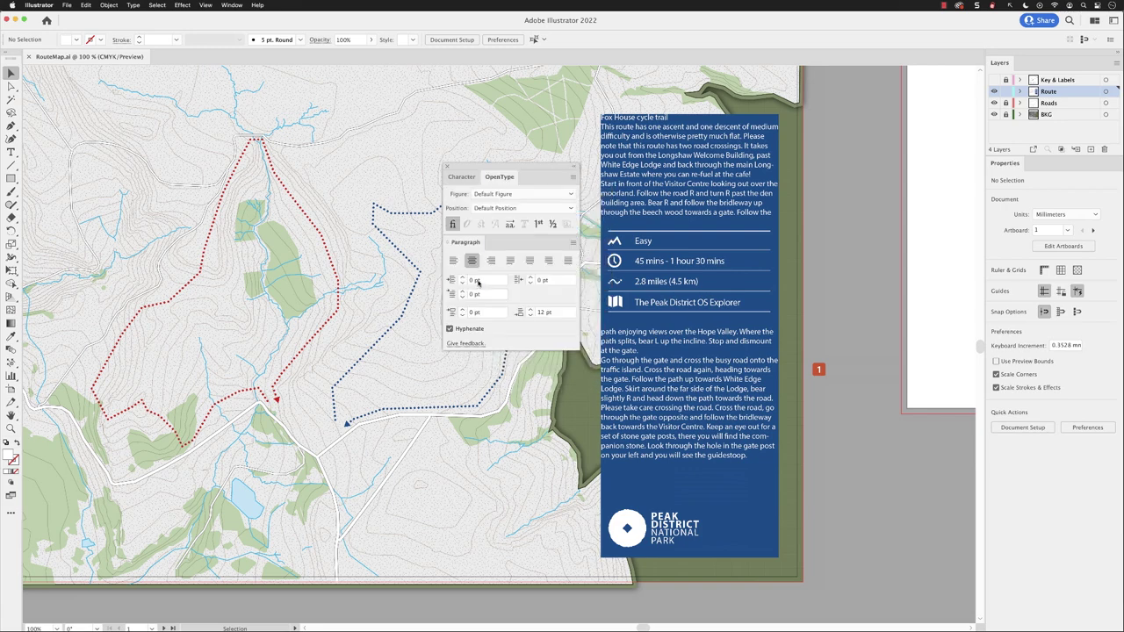
pyautogui.click(462, 176)
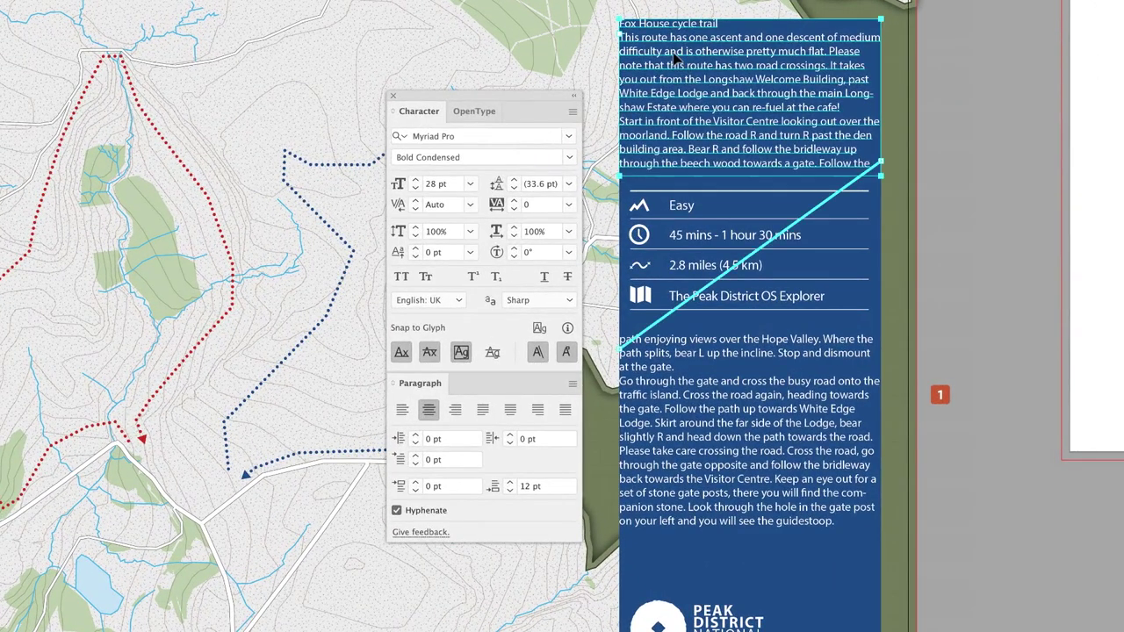
# Select all the text in both threaded route frames and set it to 10 pt
pyautogui.click(680, 55)
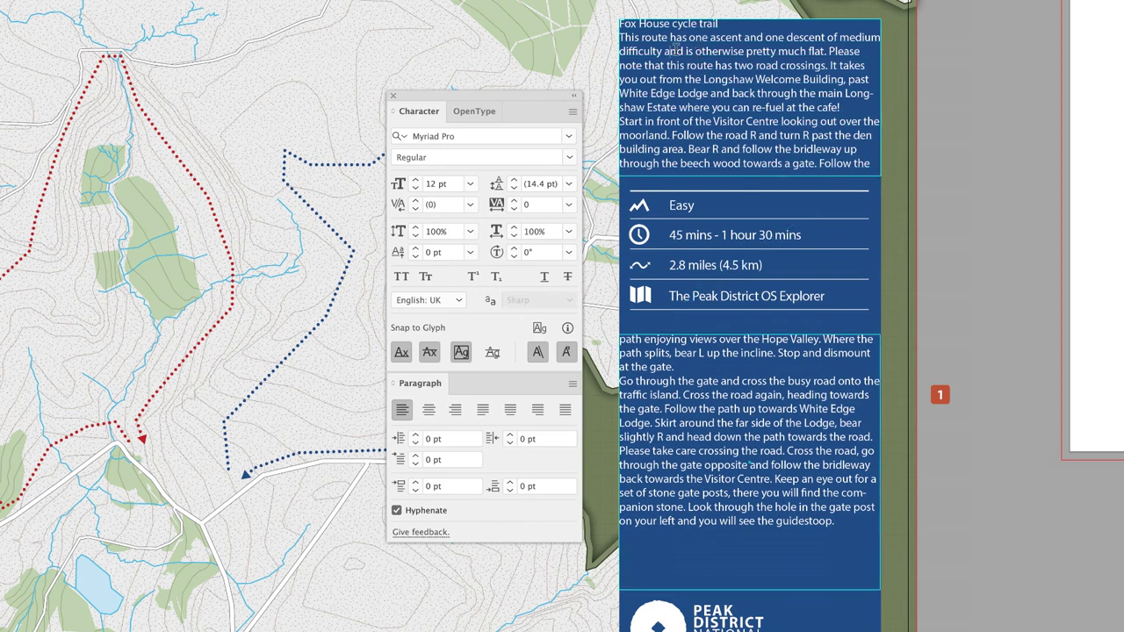
pyautogui.hotkey('ctrl', 'a')
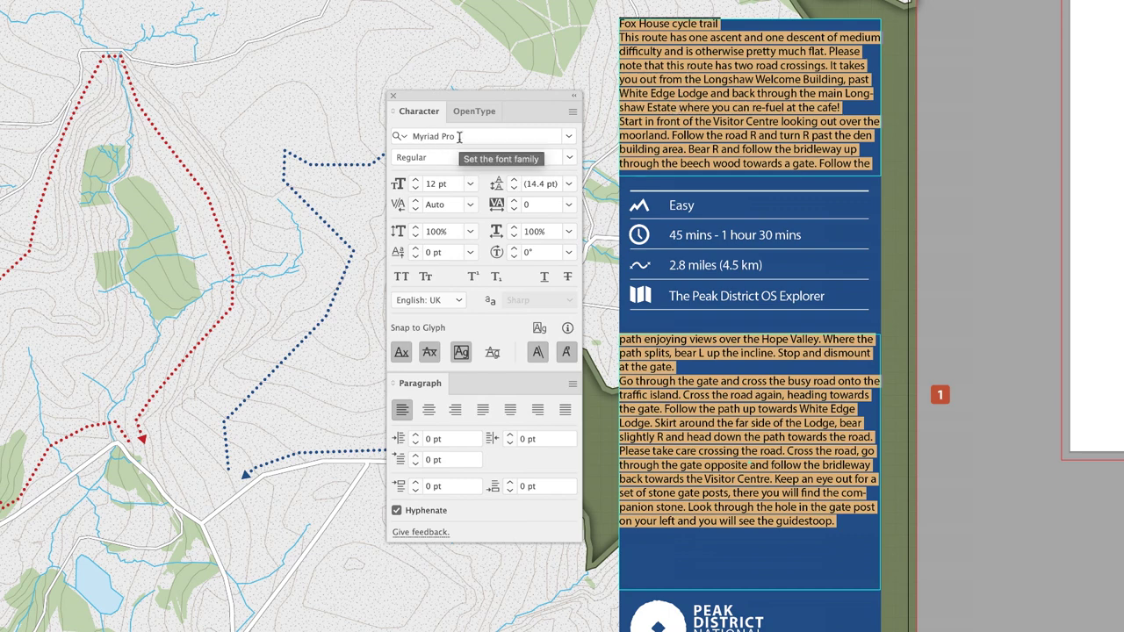
pyautogui.click(416, 187)
pyautogui.click(416, 187)
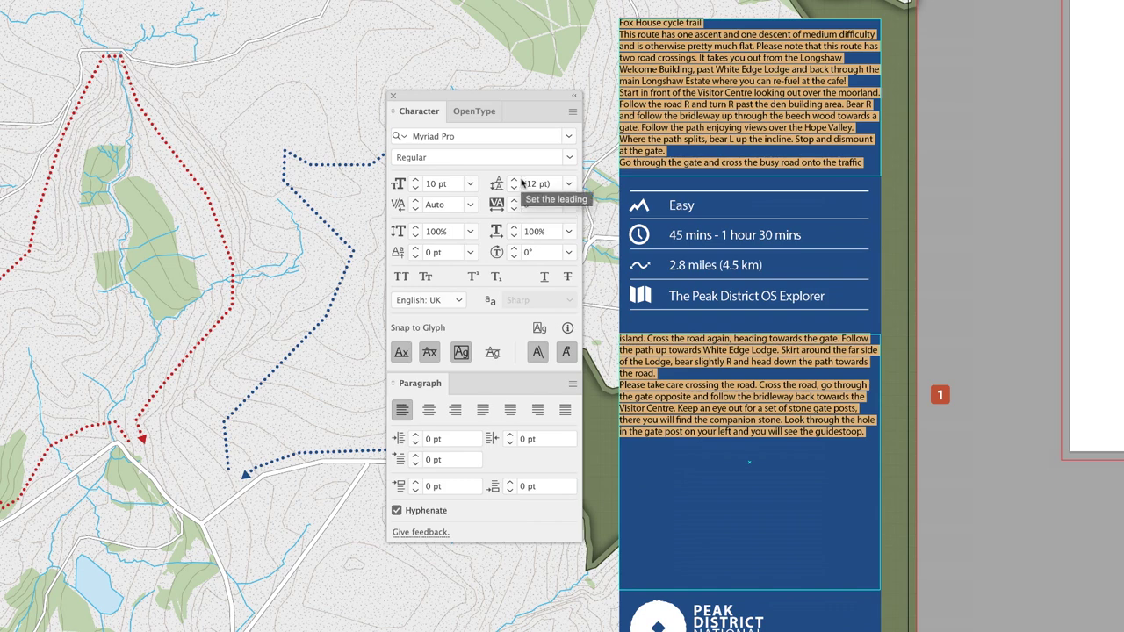
# Change the route text leading from 12 pt to Auto, then deselect
pyautogui.click(569, 183)
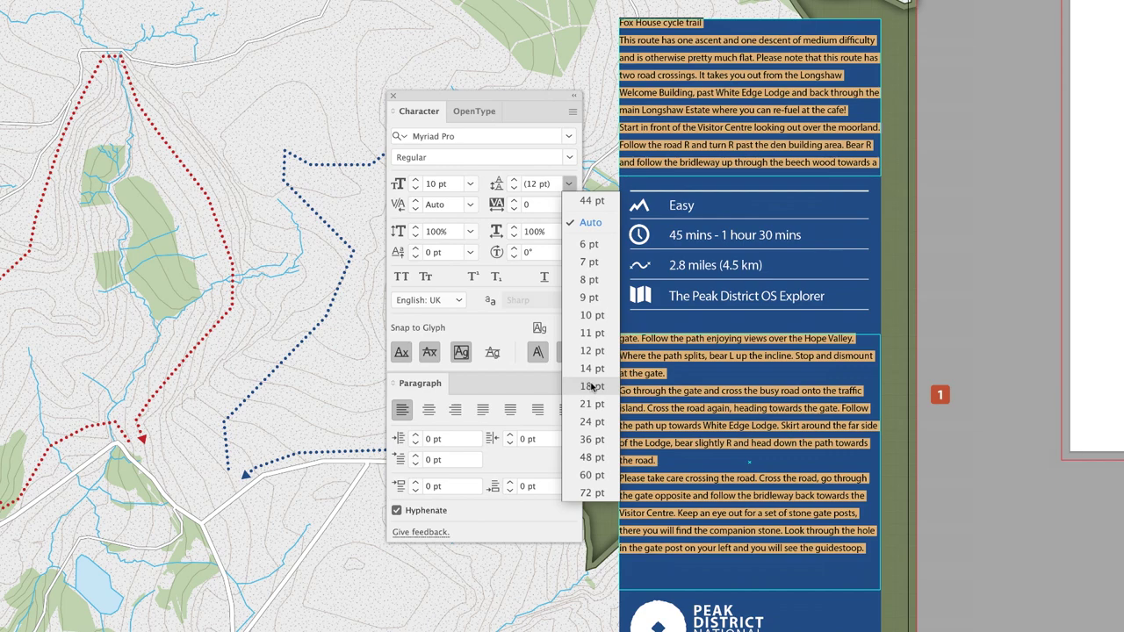
pyautogui.click(590, 222)
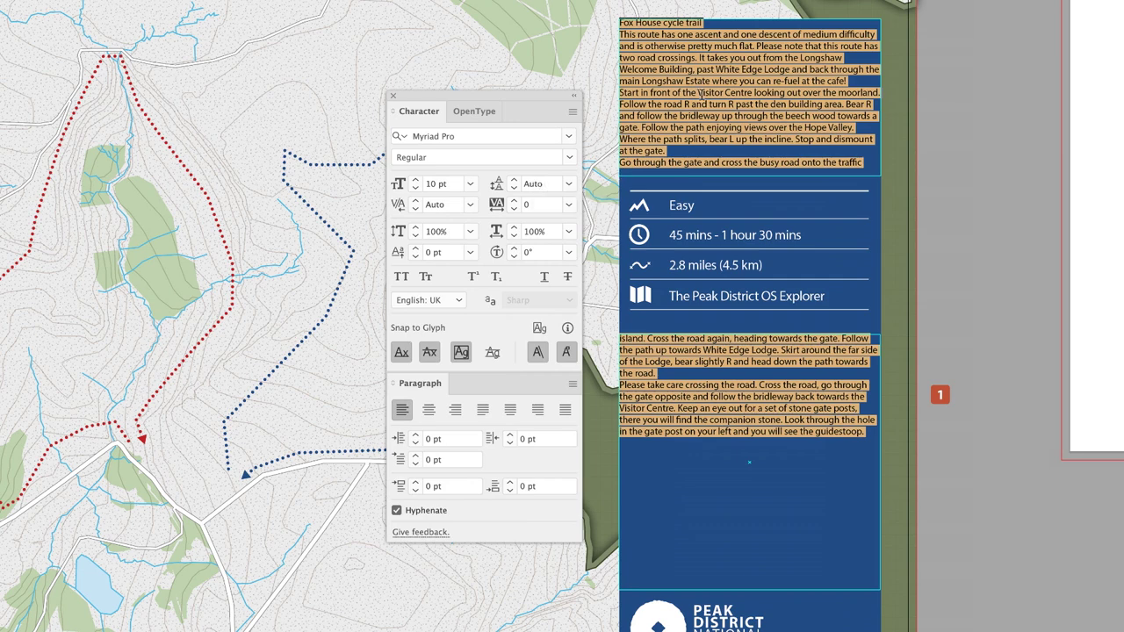
pyautogui.click(651, 22)
# Set the 'Fox House cycle trail' title to 28 pt, starting from the 24 pt preset
pyautogui.tripleClick(651, 22)
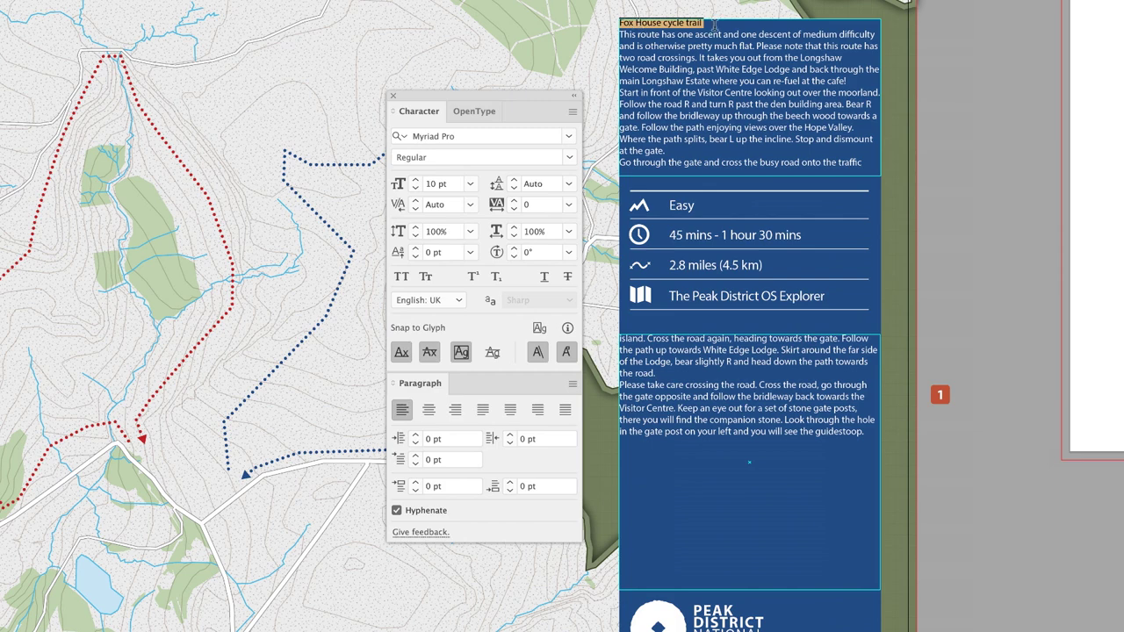
pyautogui.click(471, 185)
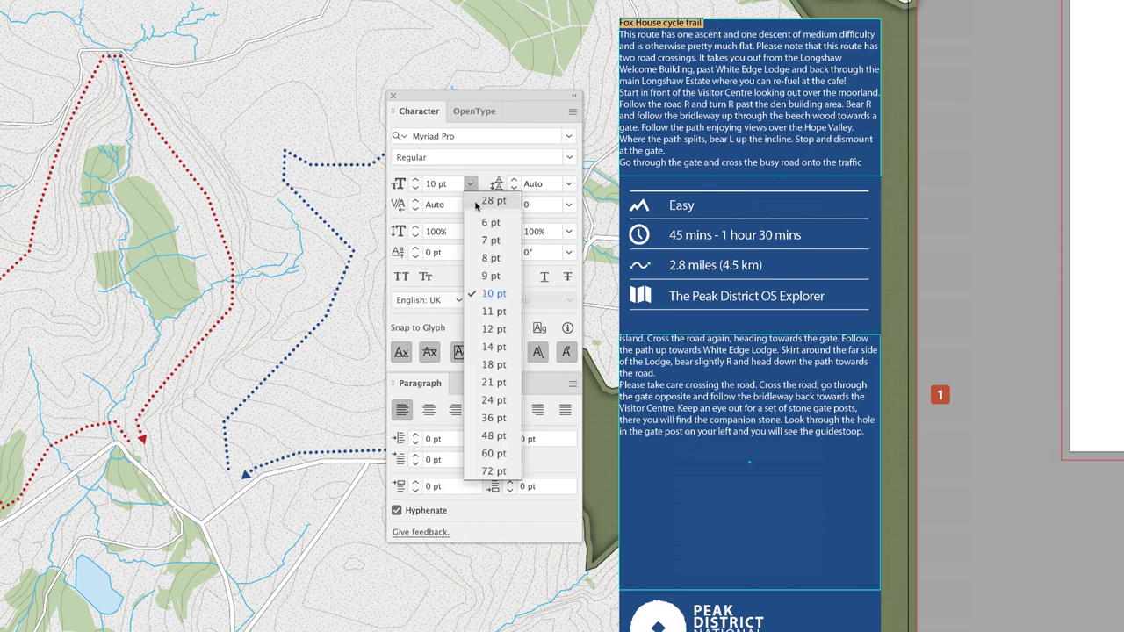
pyautogui.click(494, 400)
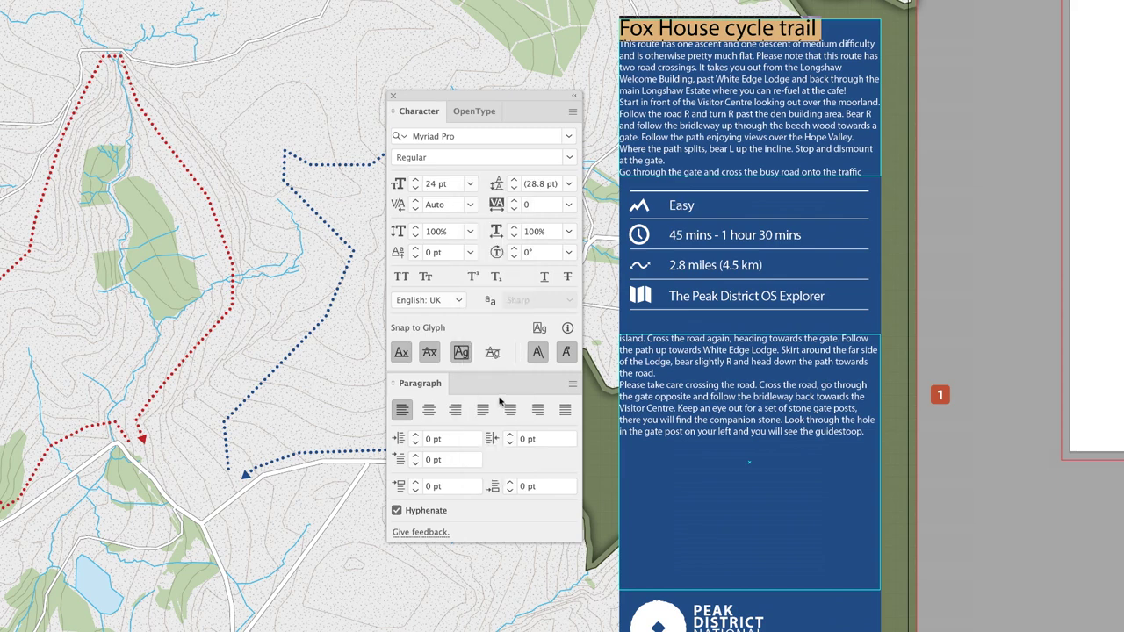
pyautogui.click(415, 179)
pyautogui.click(416, 180)
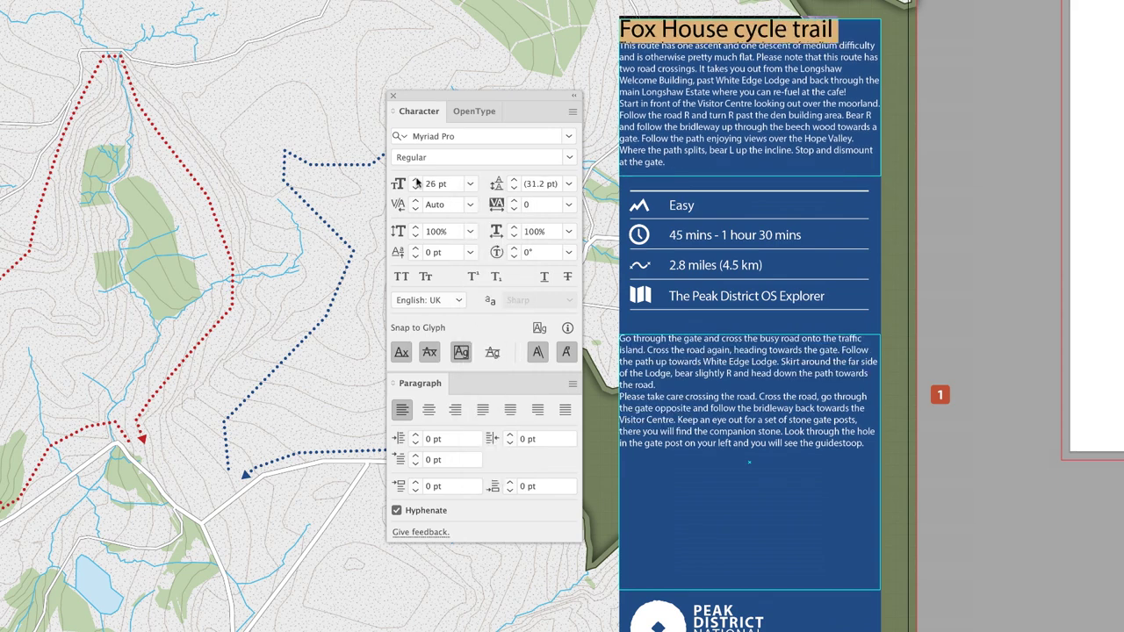
pyautogui.click(415, 180)
pyautogui.click(415, 180)
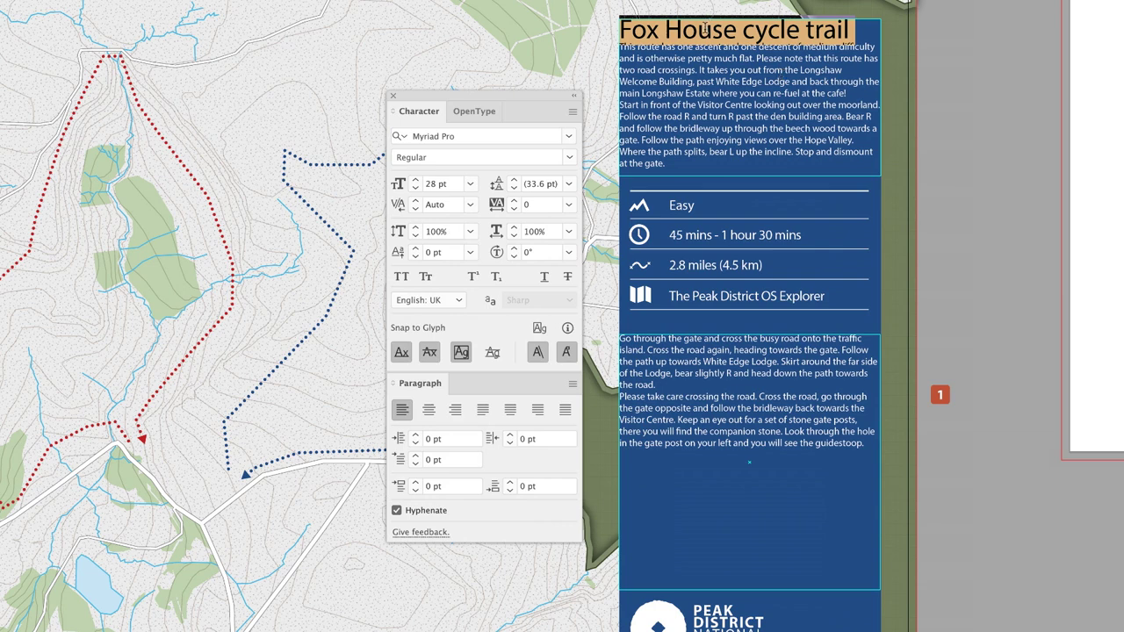
# Select all the route text in both frames and give its paragraphs 12 pt Space After
pyautogui.press('Escape')
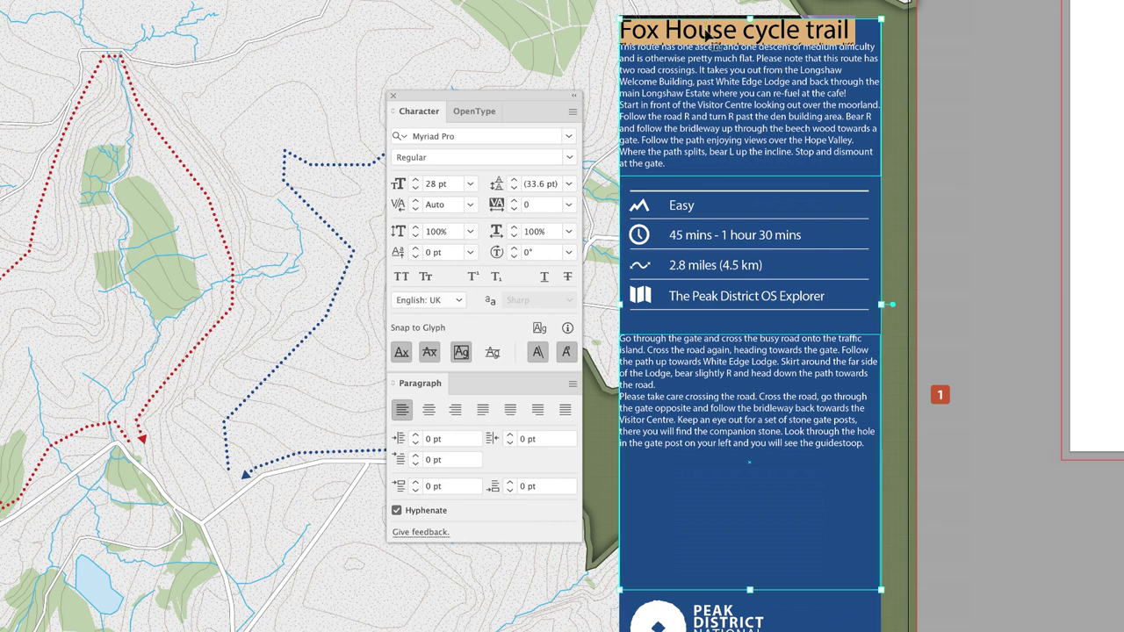
pyautogui.hotkey('ctrl', 'a')
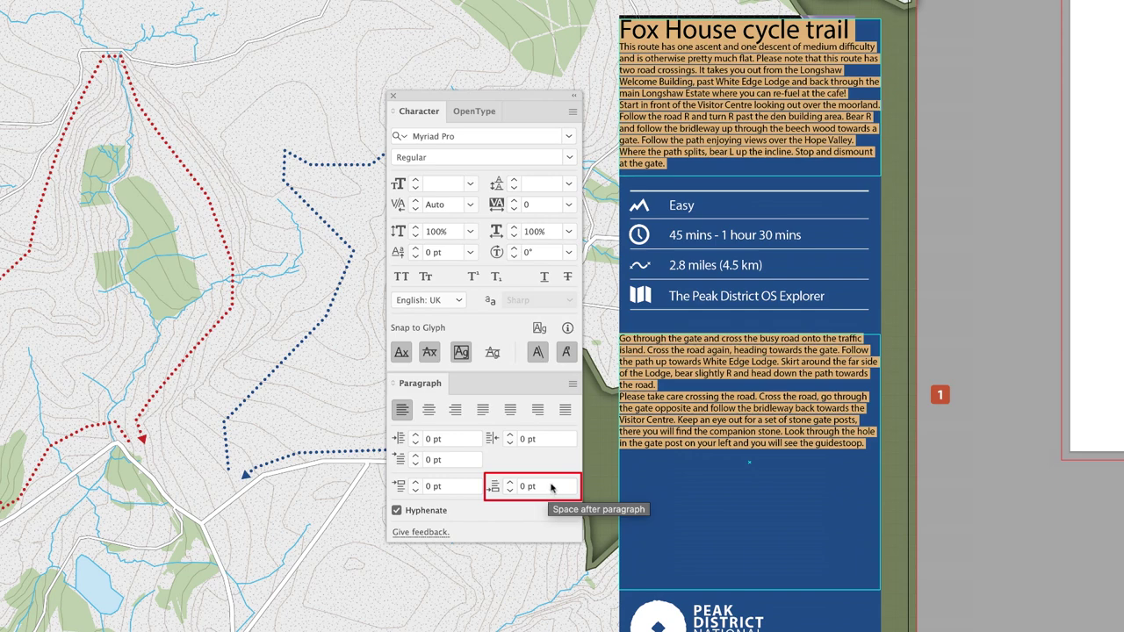
pyautogui.click(549, 493)
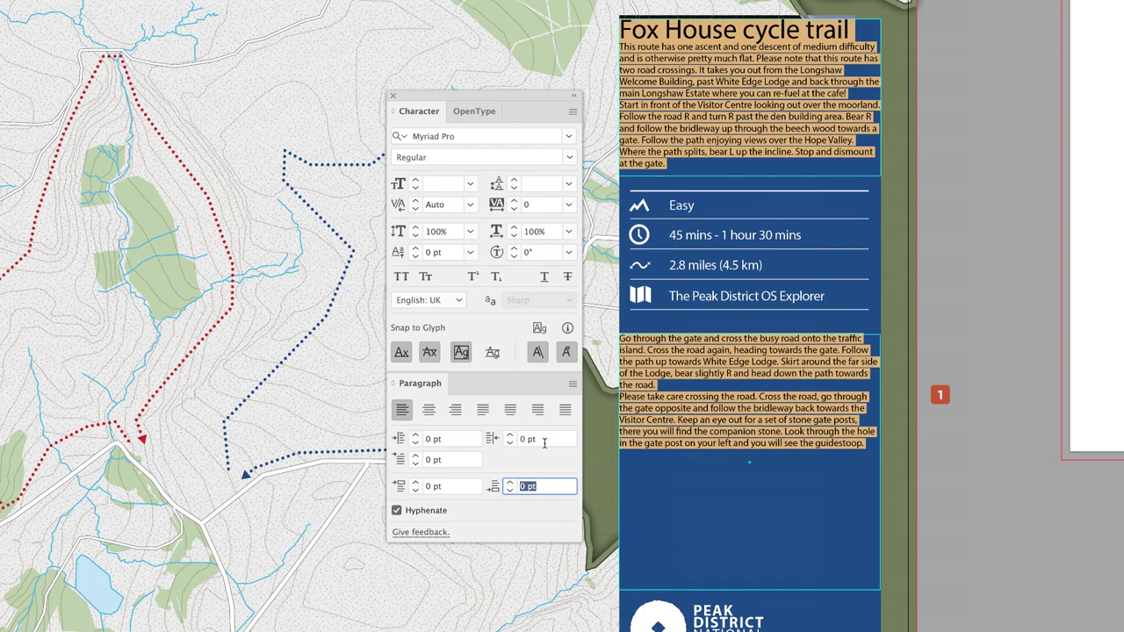
pyautogui.write('12')
pyautogui.press('Return')
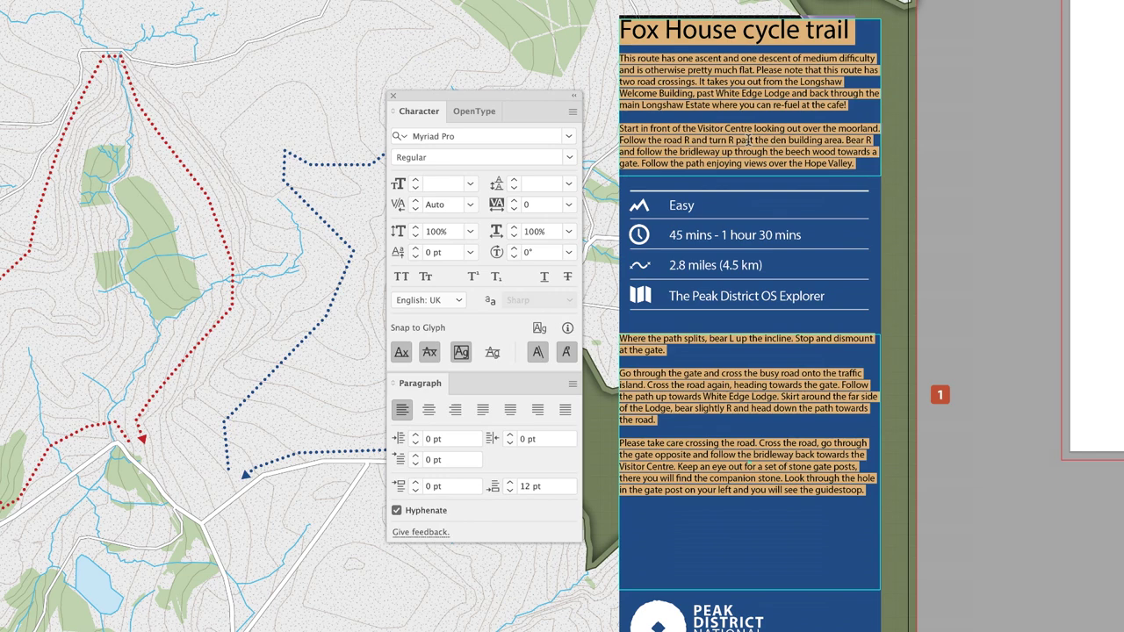
# Select the intro paragraph under the title and raise it from 10 pt to 12 pt
pyautogui.click(720, 69)
pyautogui.doubleClick(705, 70)
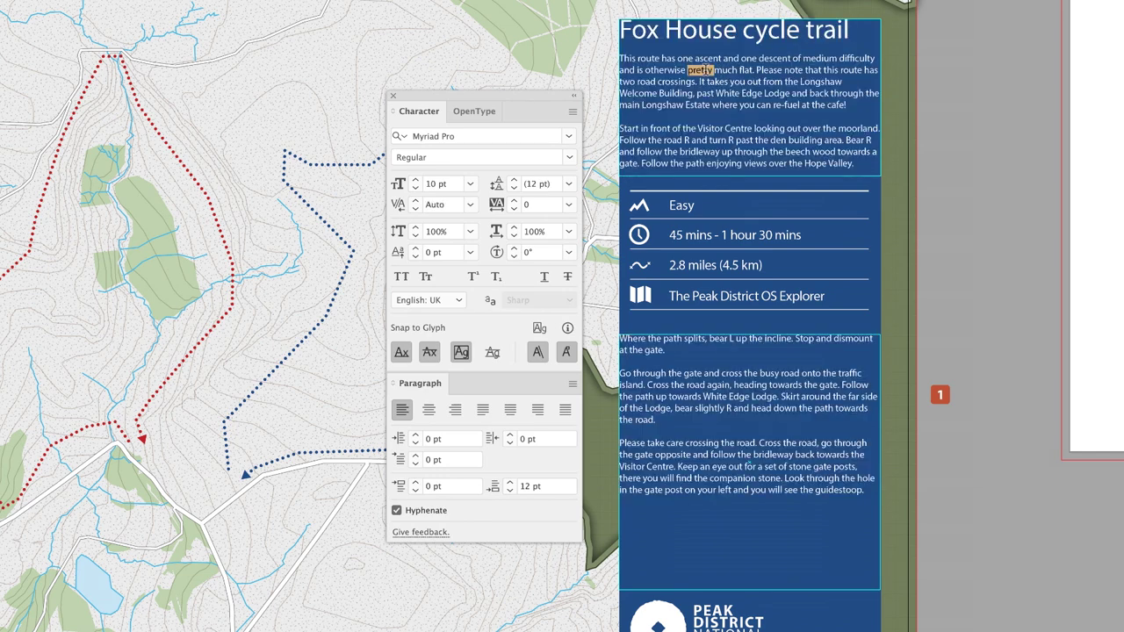
pyautogui.doubleClick(705, 69)
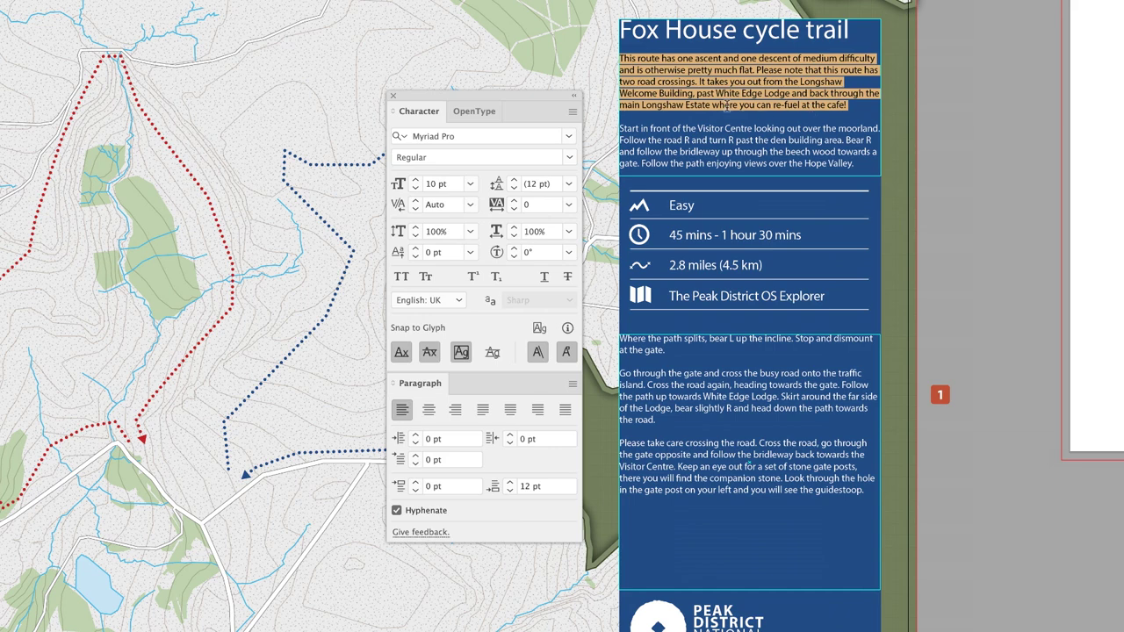
pyautogui.click(416, 181)
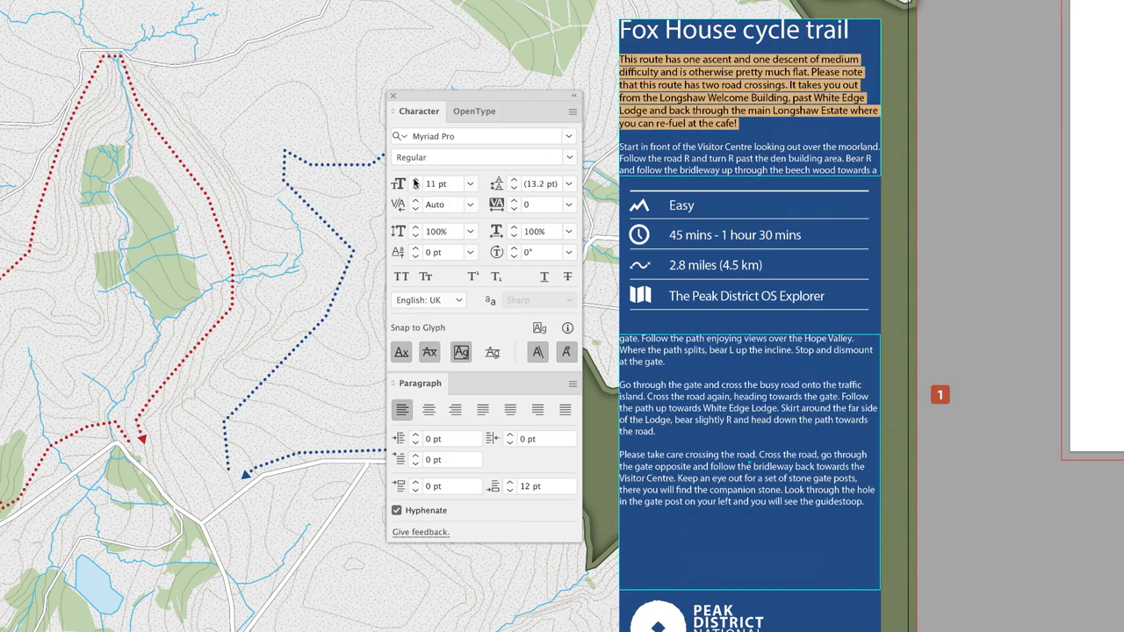
pyautogui.click(416, 181)
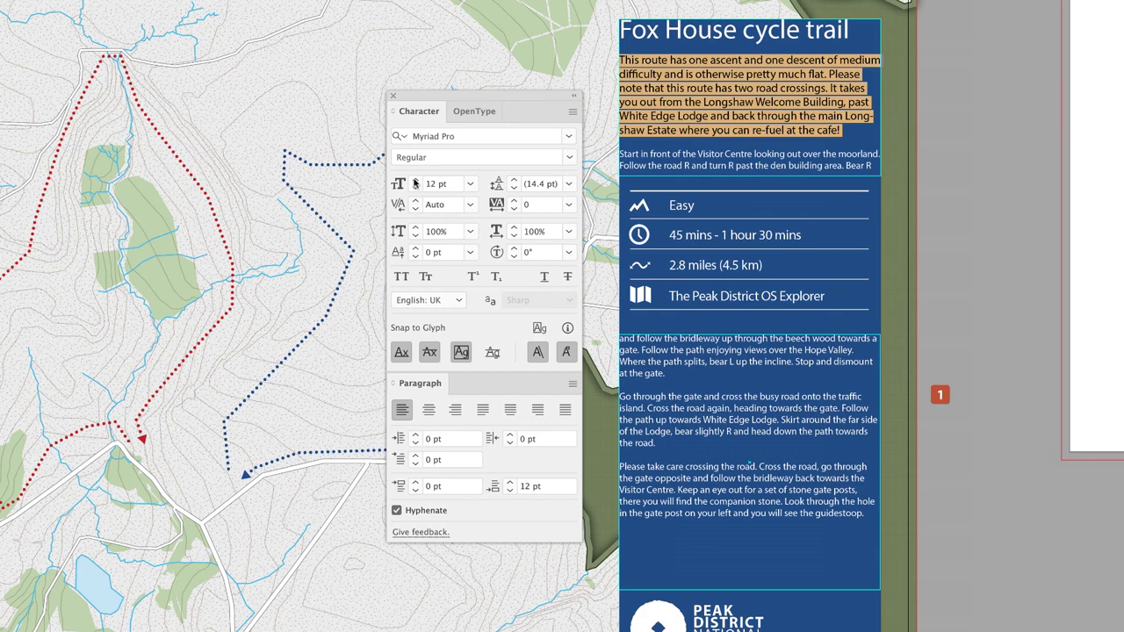